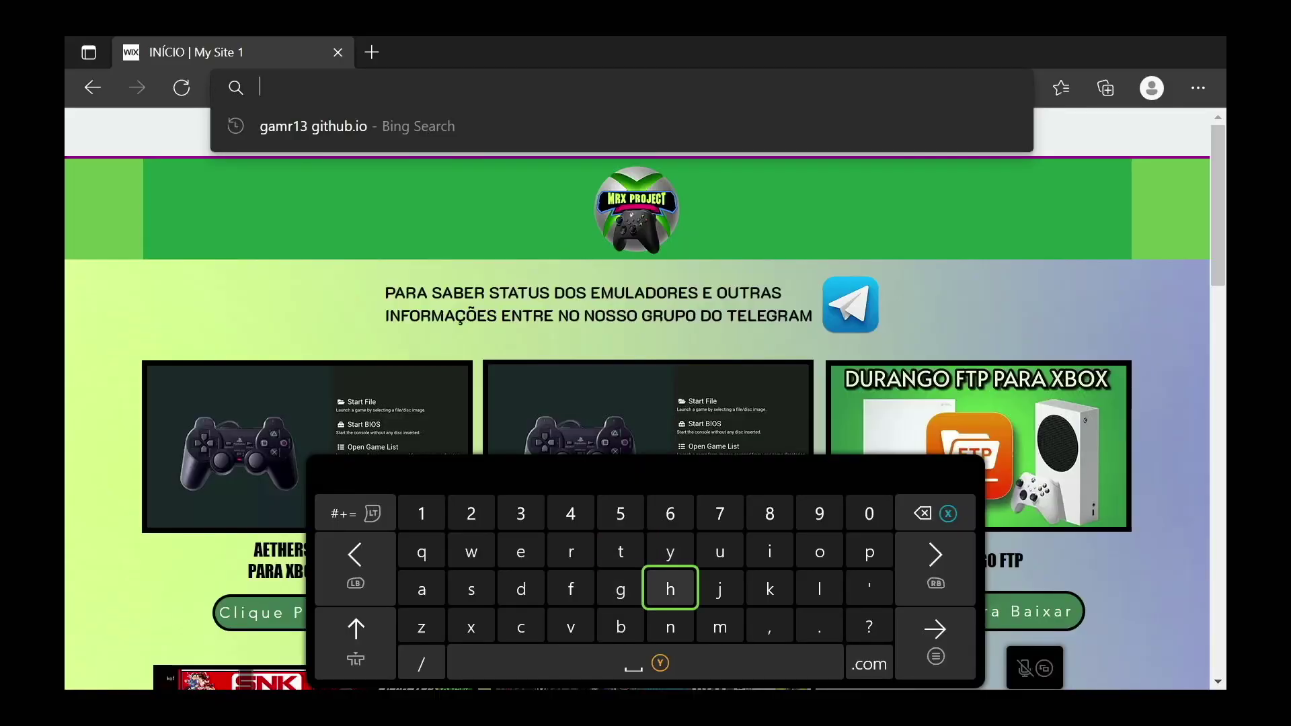
text(htt)
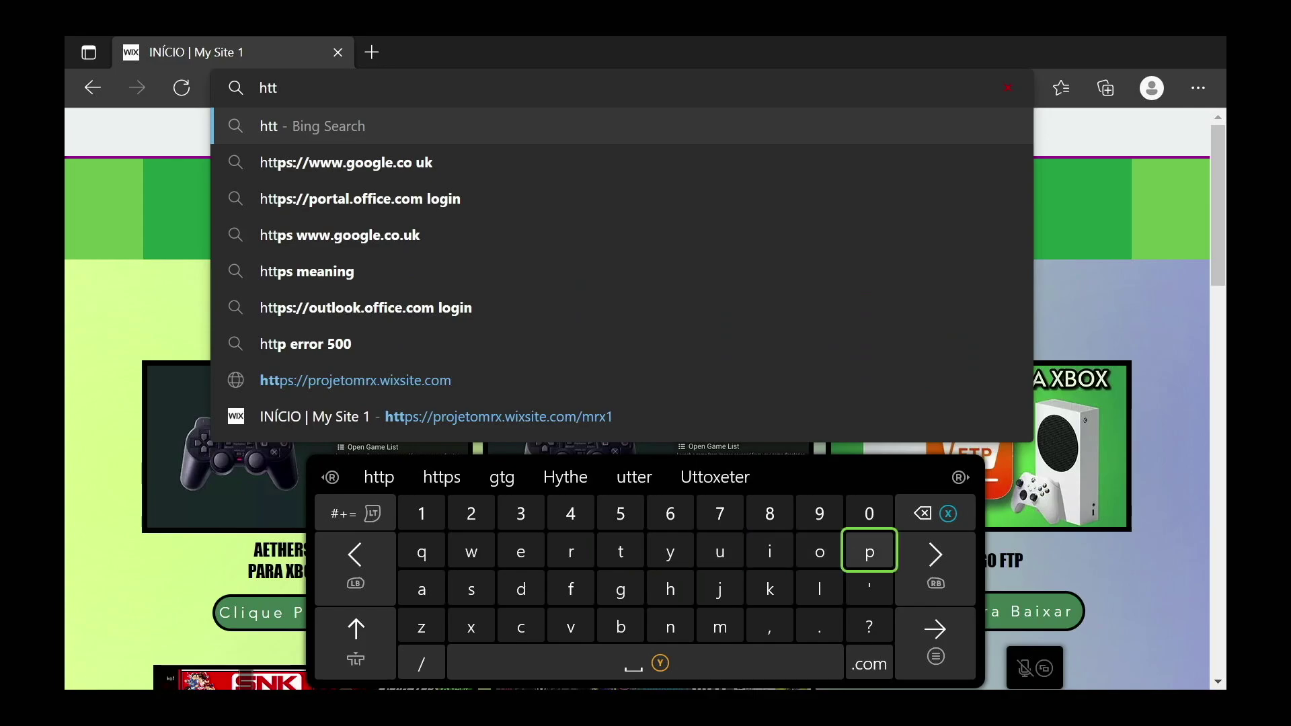
text(ps)
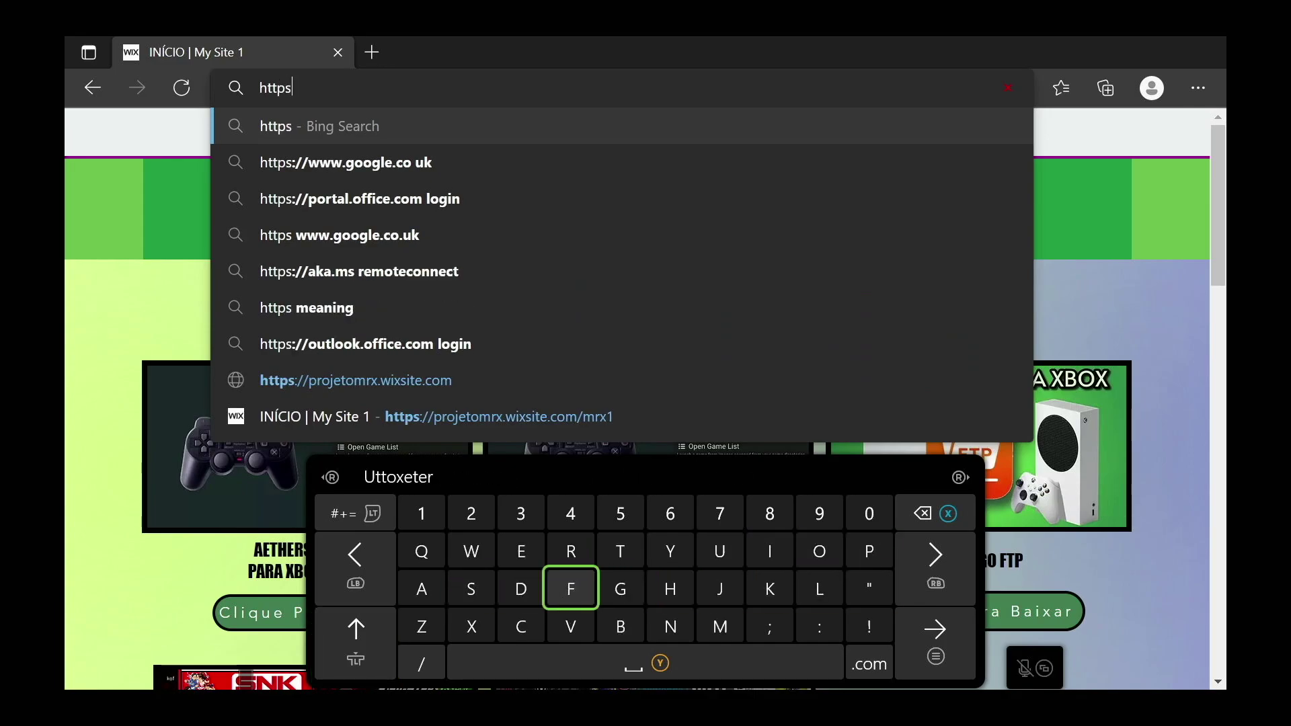
text(://)
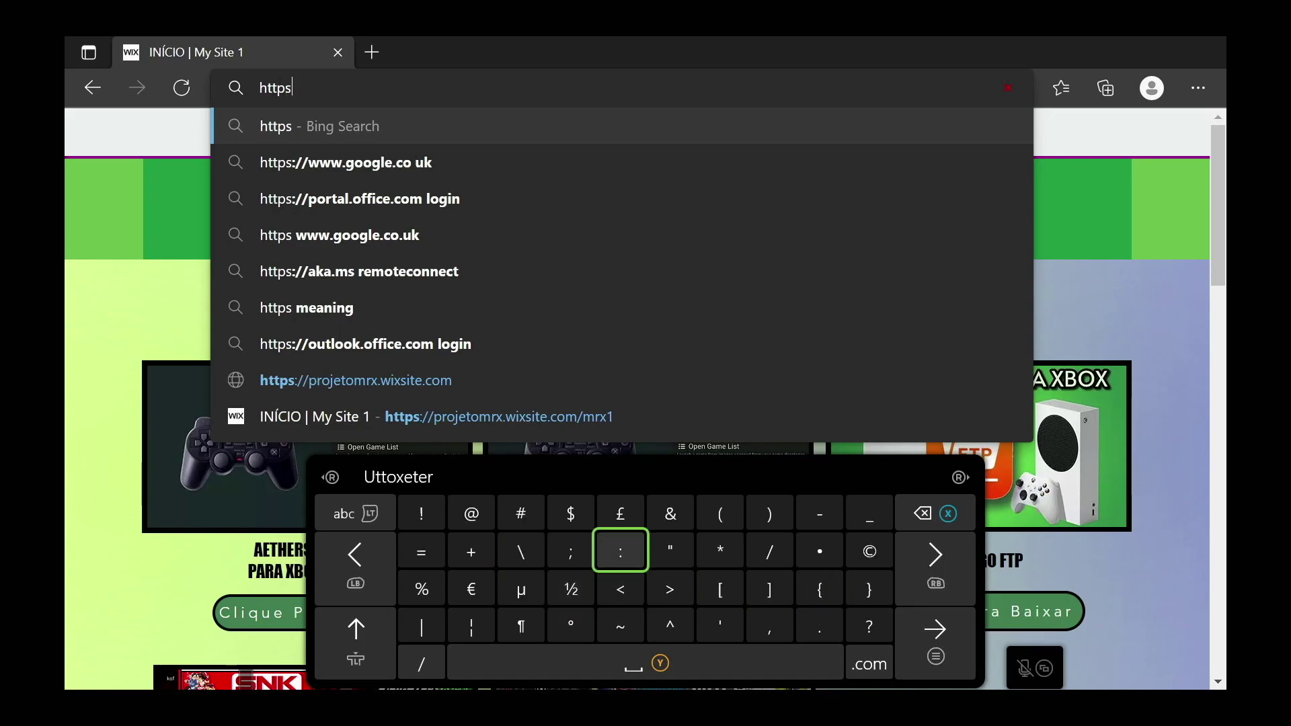
text(tinyurl)
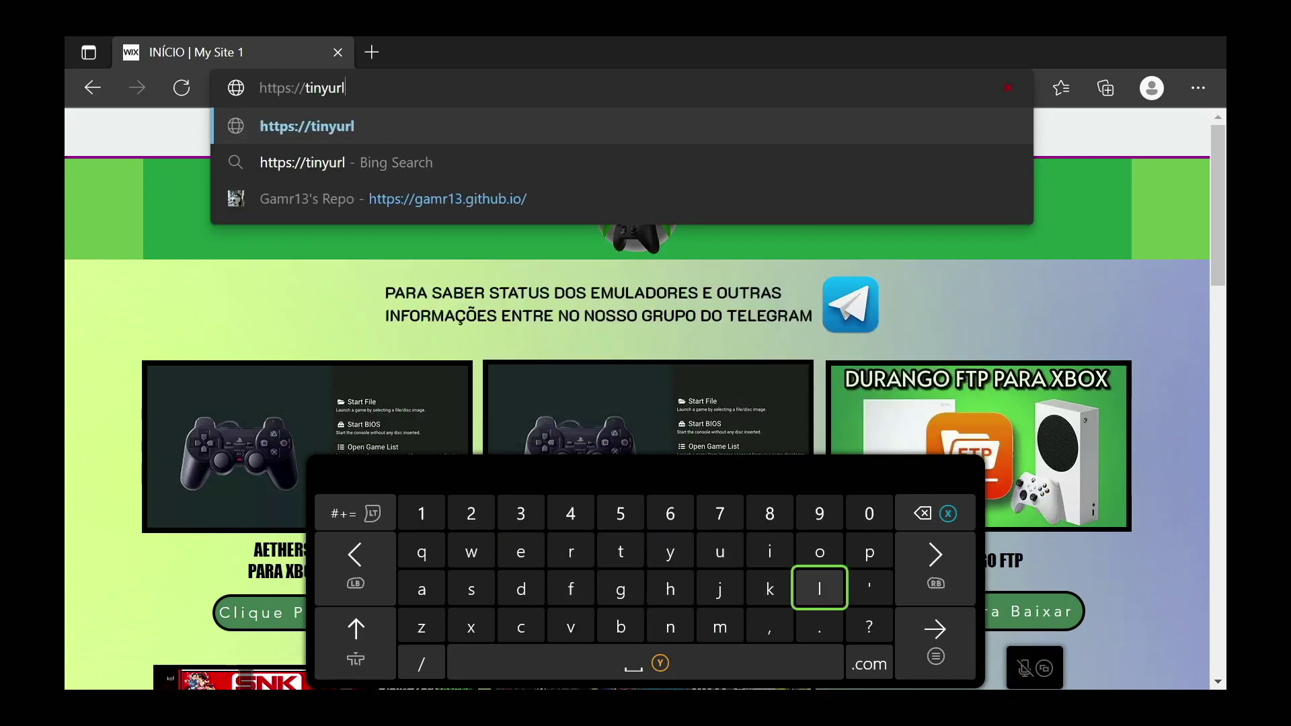
text(.com/32awwdjn)
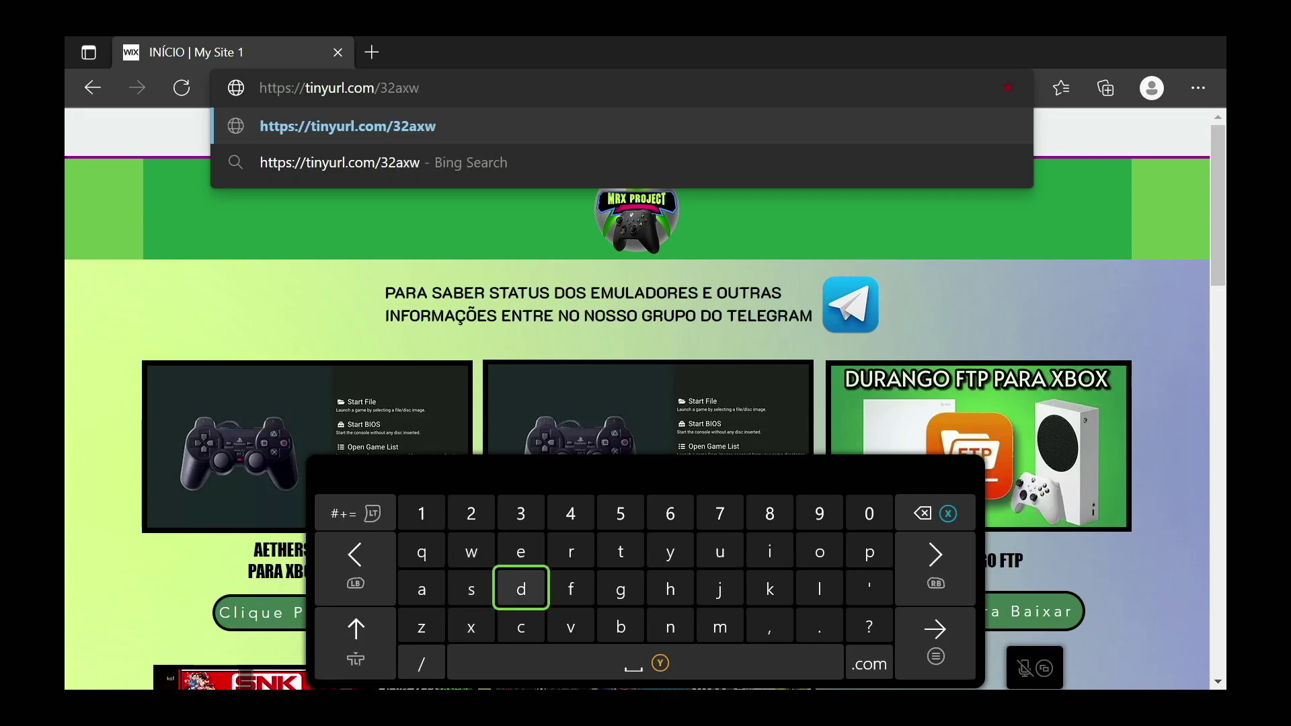
key(Return)
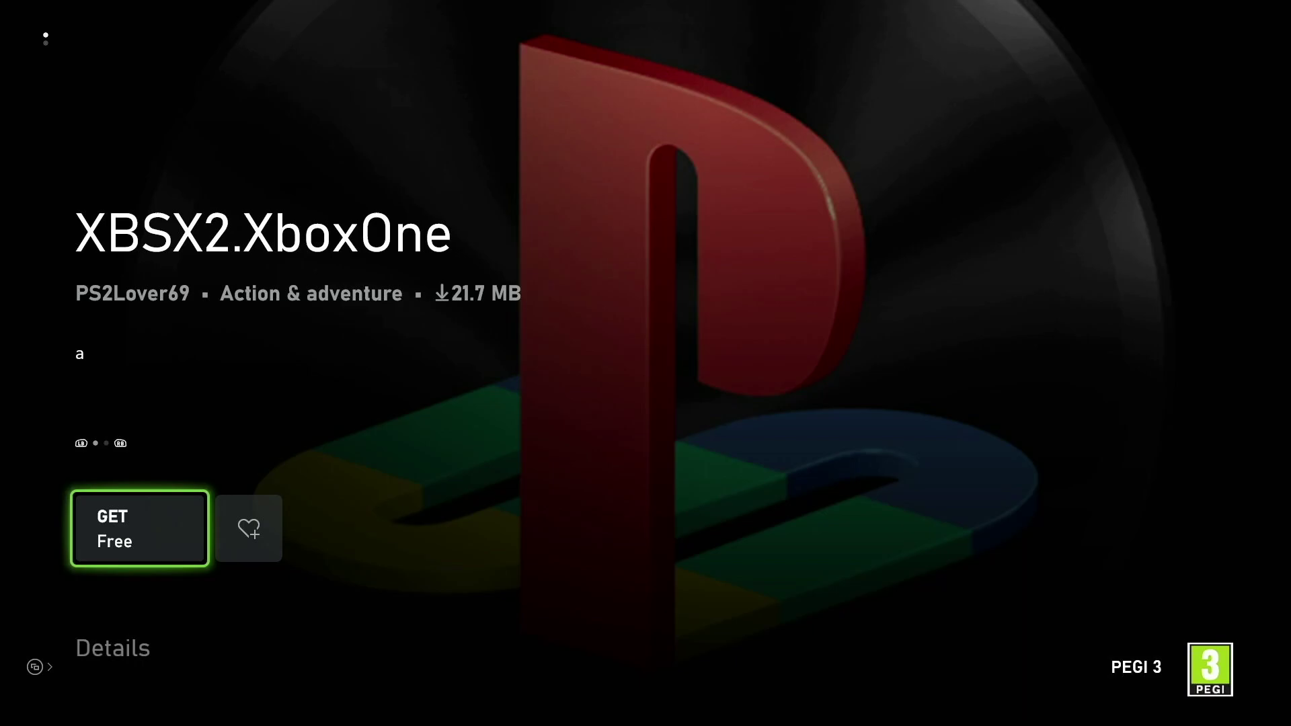
key(Right)
key(Left)
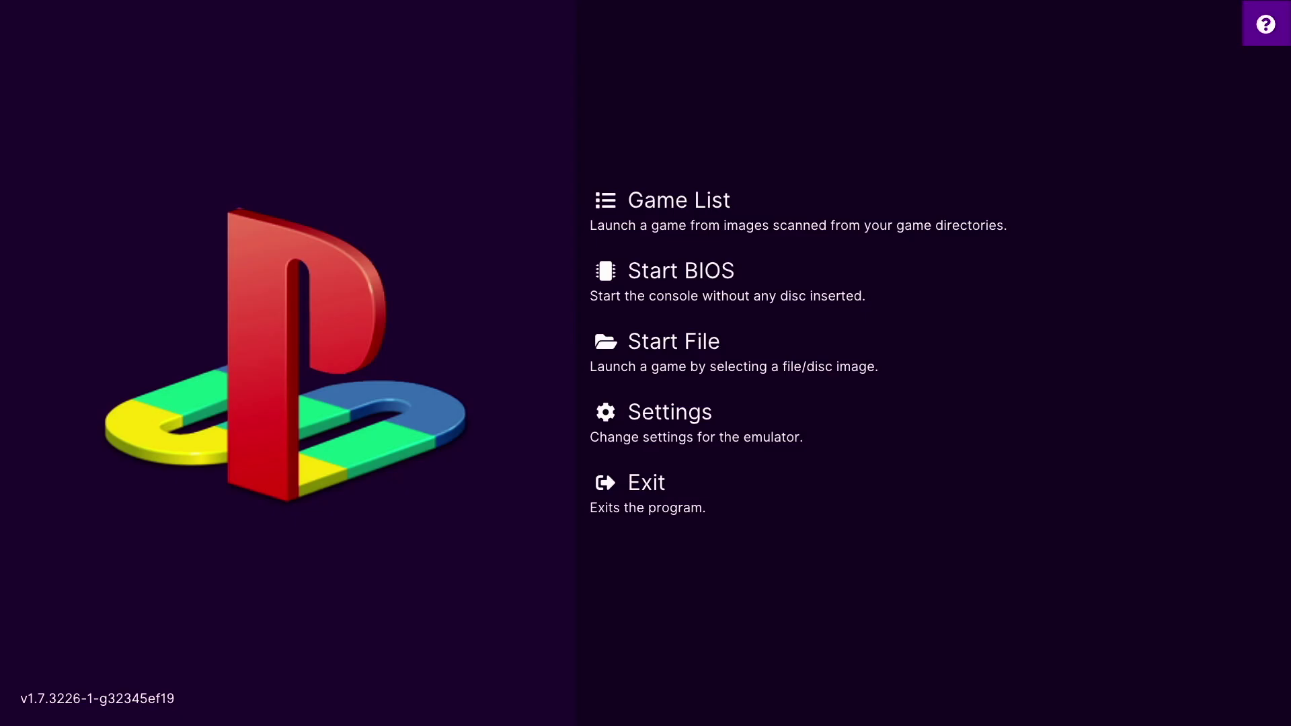
Step: In the emulator's game list settings, add its own install folder under S:\Program Files\WindowsApps as a search directory
key(Down)
key(Down)
key(Down)
key(Down)
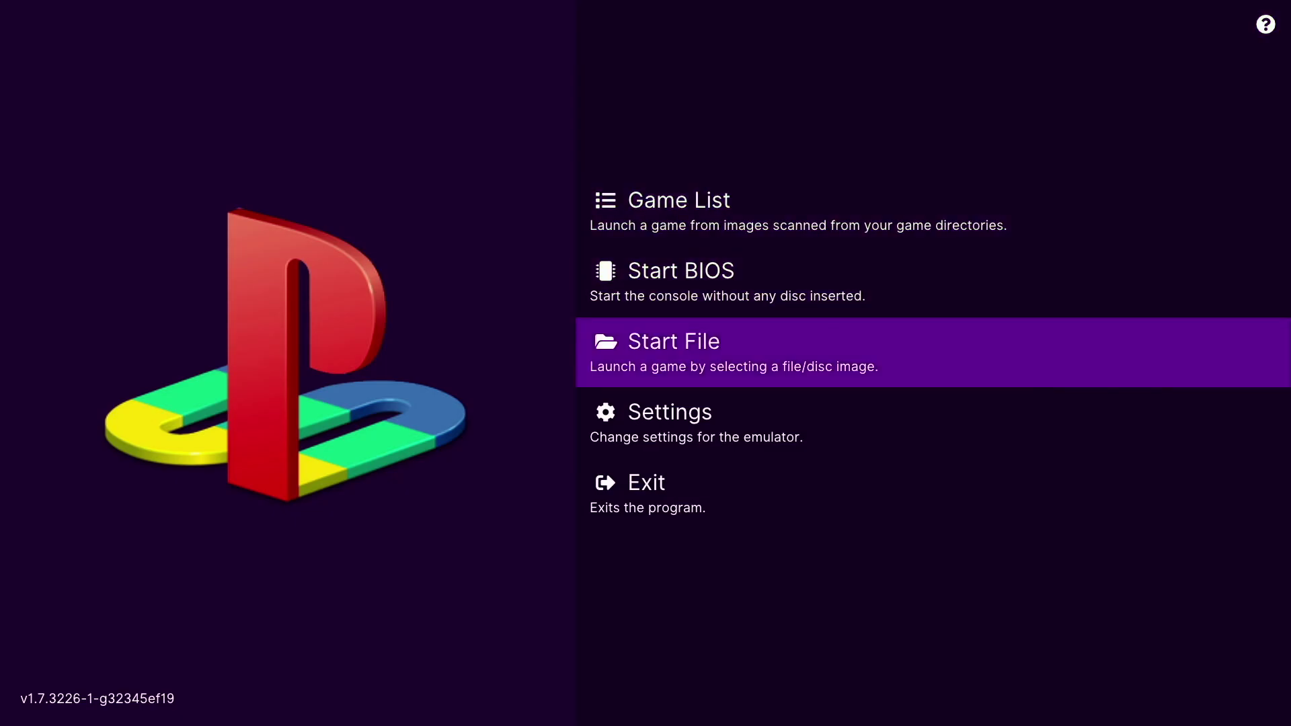
key(Return)
key(Return)
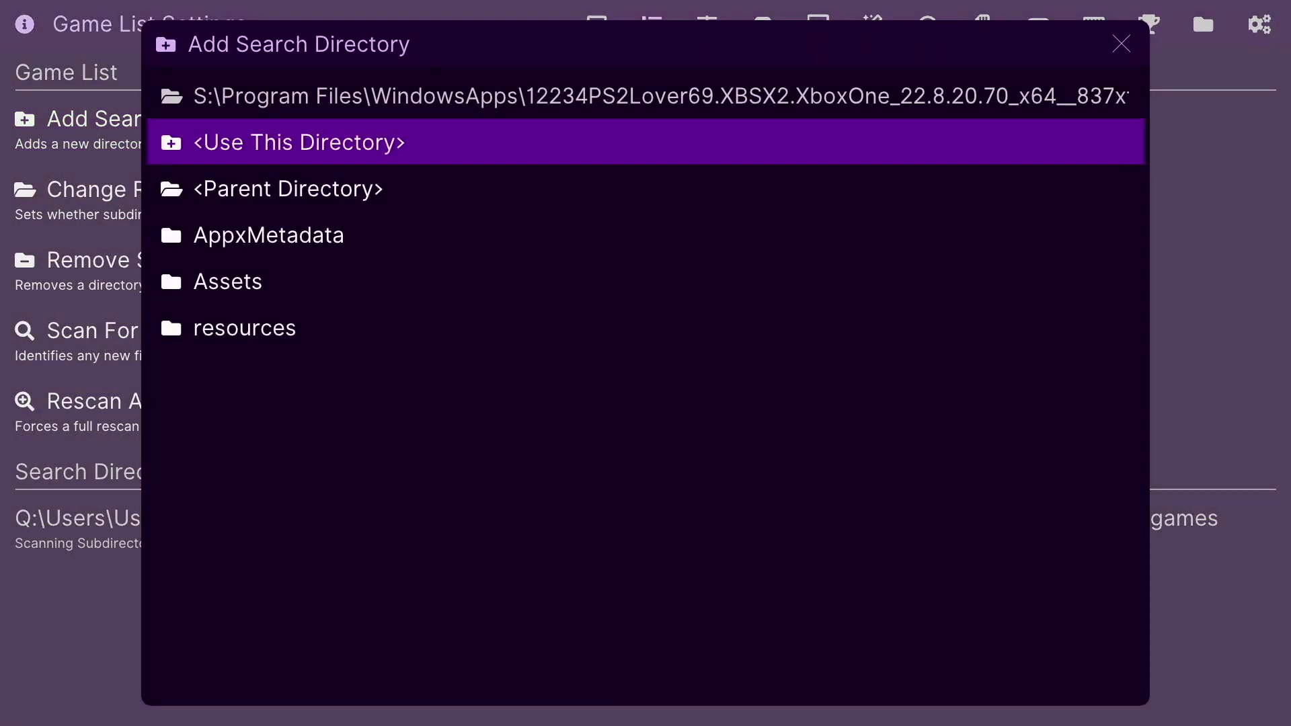
key(Return)
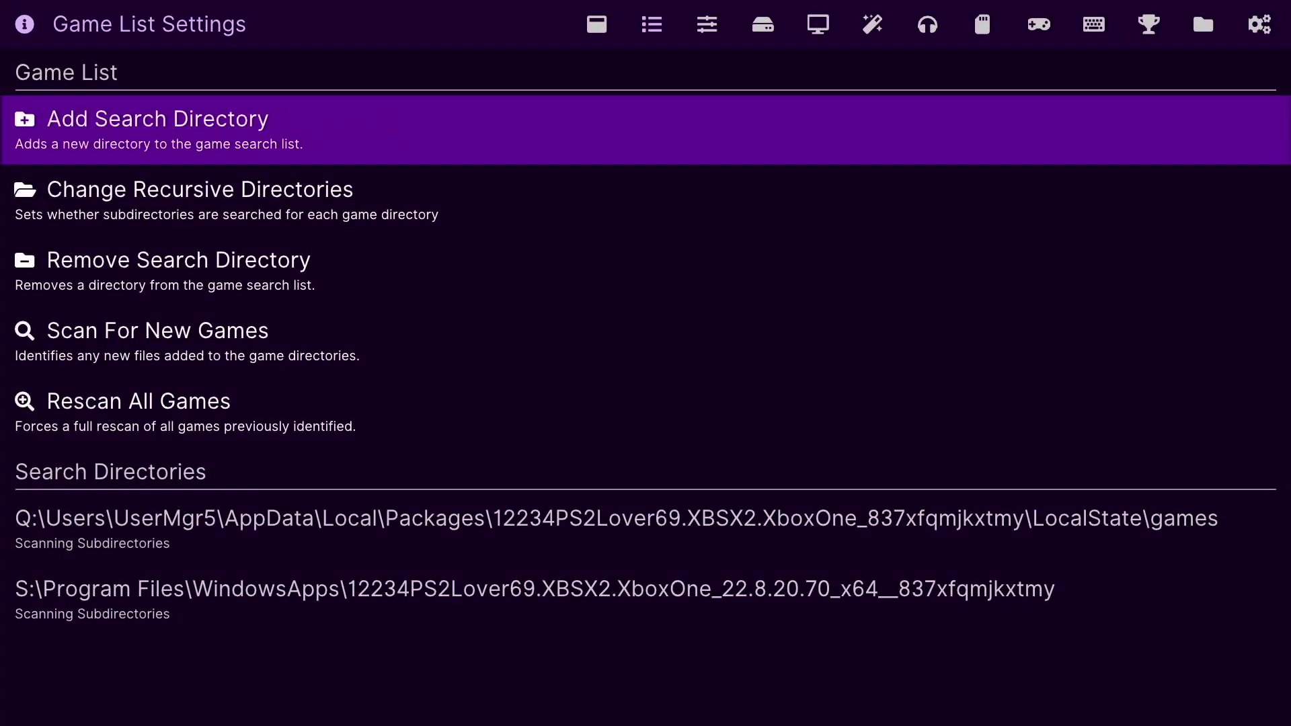
Step: Begin adding another game search directory and browse up to the drive list, into D:\ and its Games folder
key(Return)
key(Down)
key(Return)
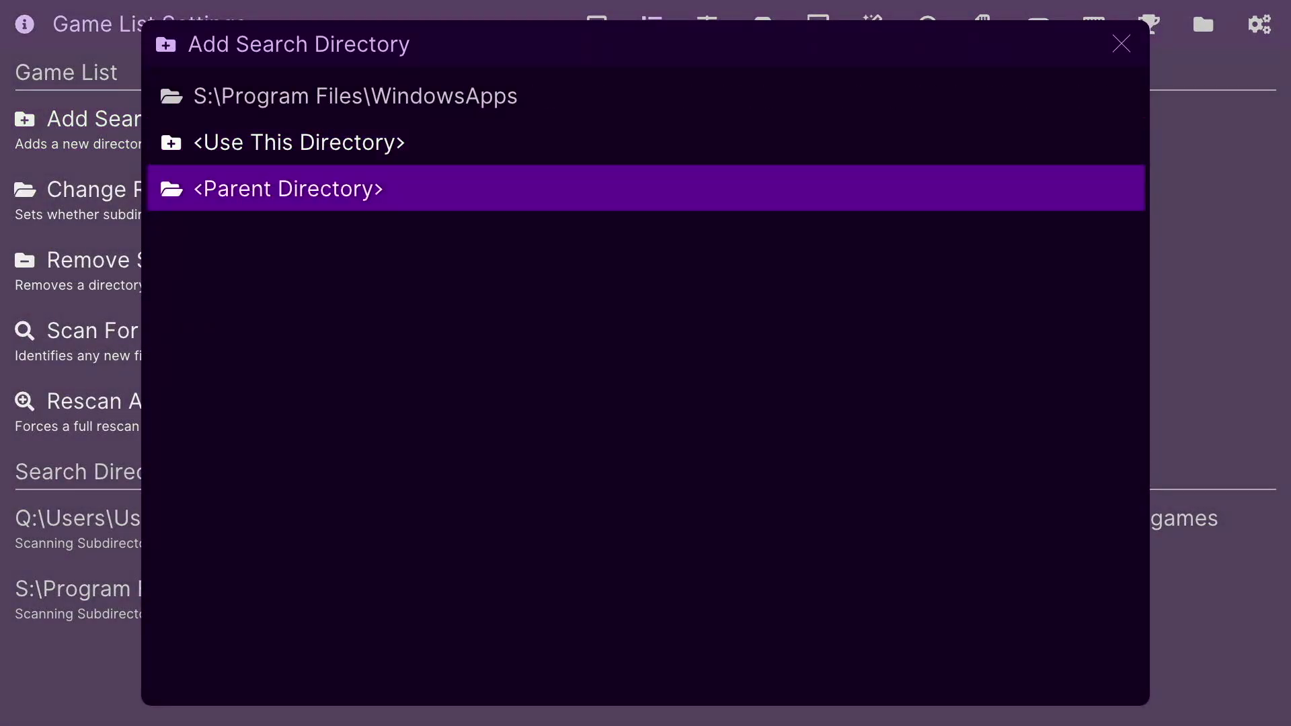
key(Return)
key(Down)
key(Down)
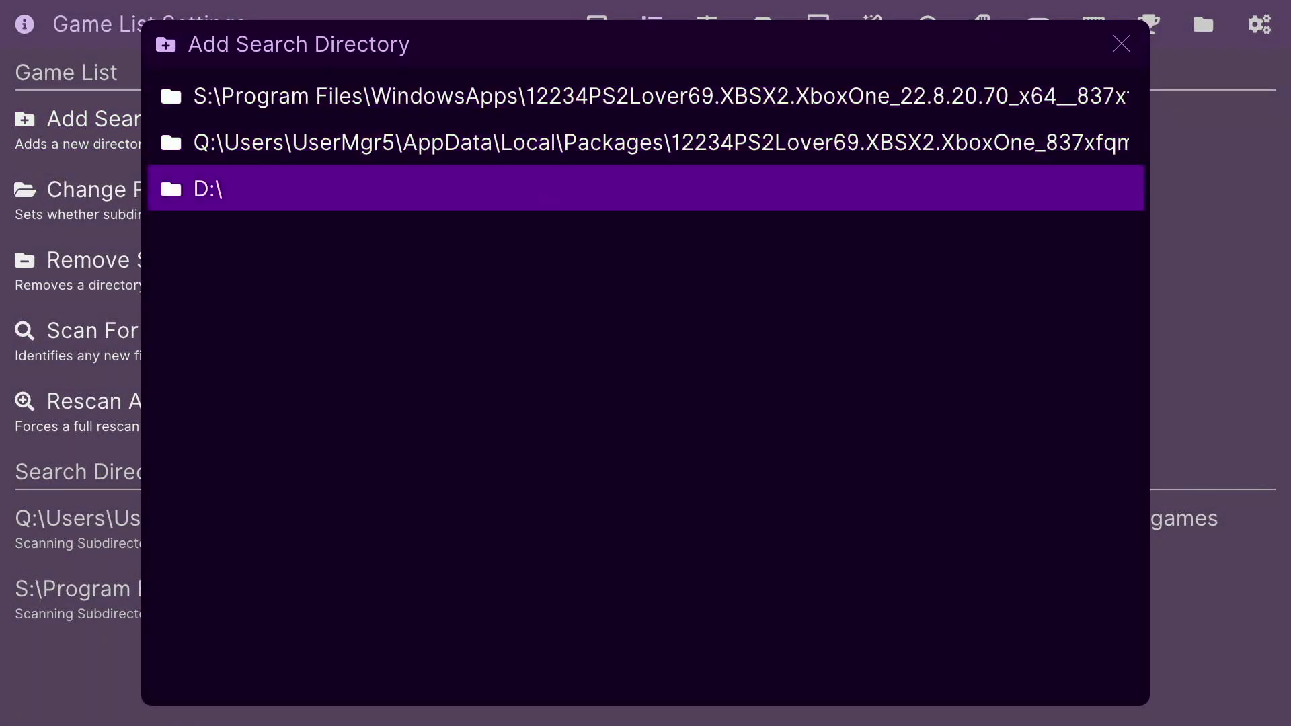
key(Return)
key(Down)
key(Down)
key(Down)
key(Return)
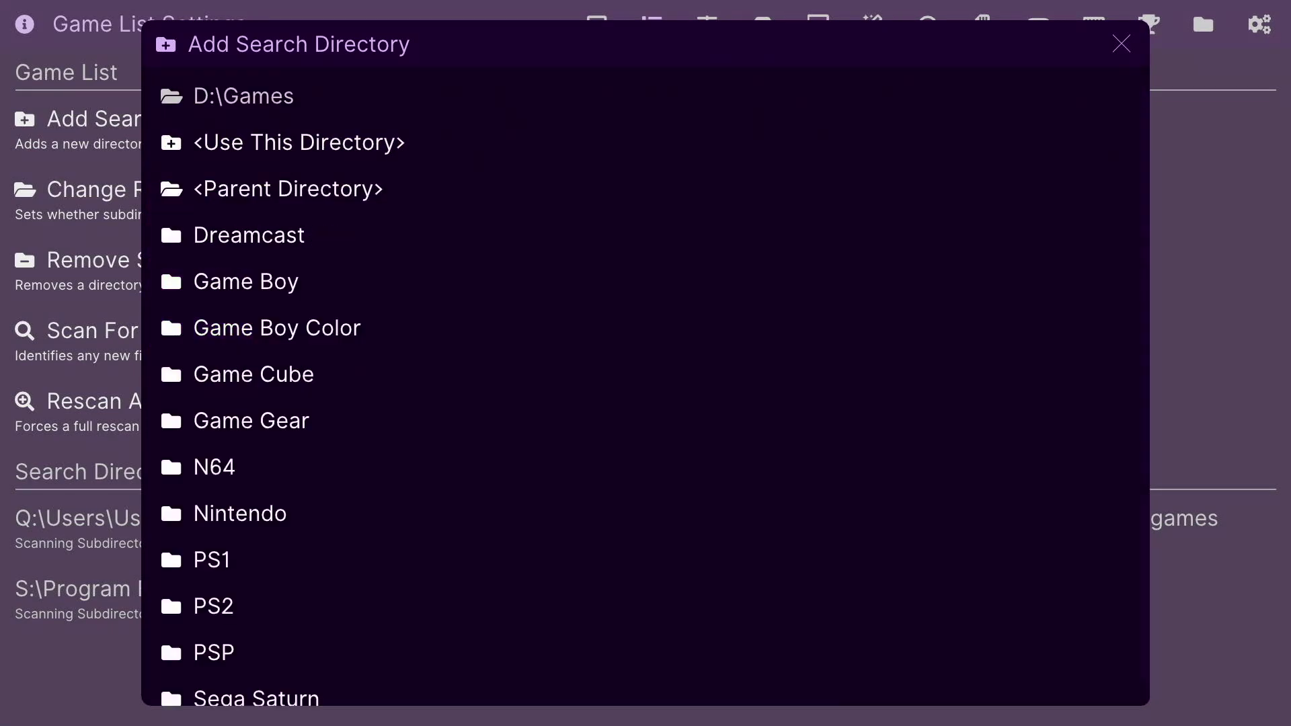
Step: Open the PS2 folder inside D:\Games and use it as the game search directory
key(Down)
key(Down)
key(Down)
key(Down)
key(Down)
key(Down)
key(Return)
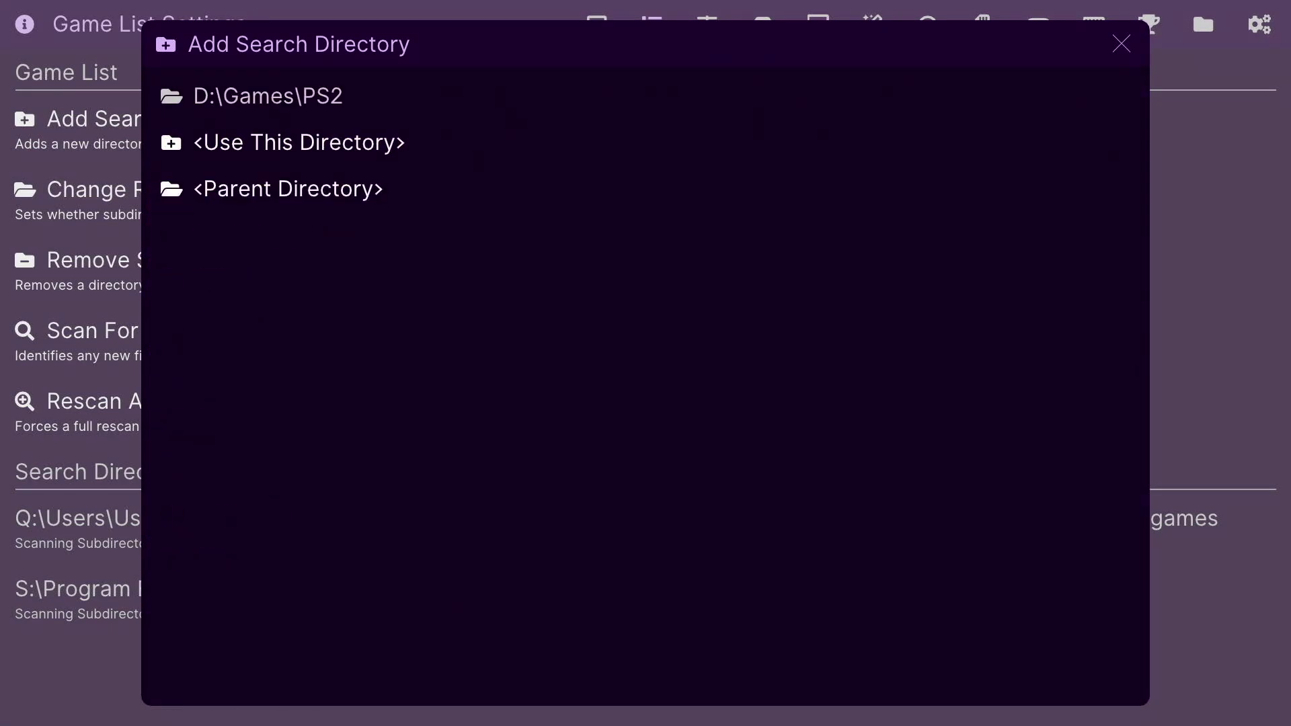
key(Down)
key(Down)
key(Up)
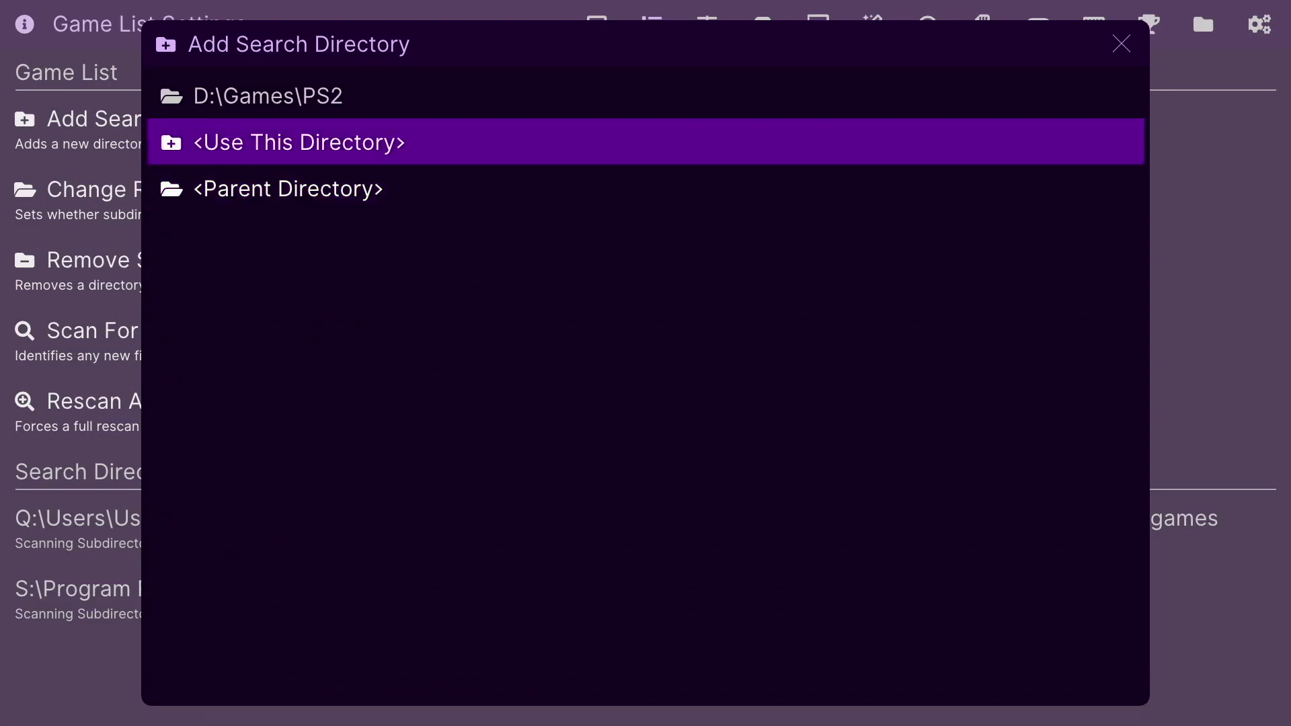
key(Return)
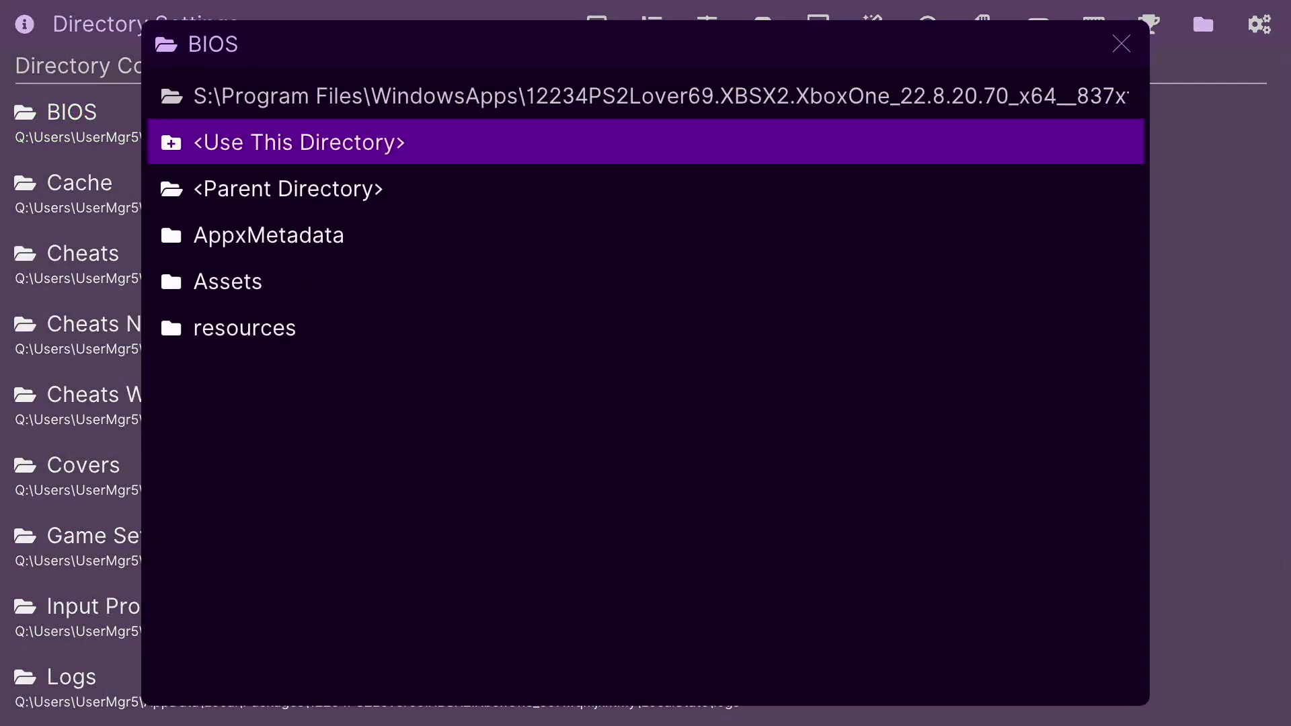
Step: Set the BIOS directory to D:\BIOS and leave the directory settings
key(Down)
key(Return)
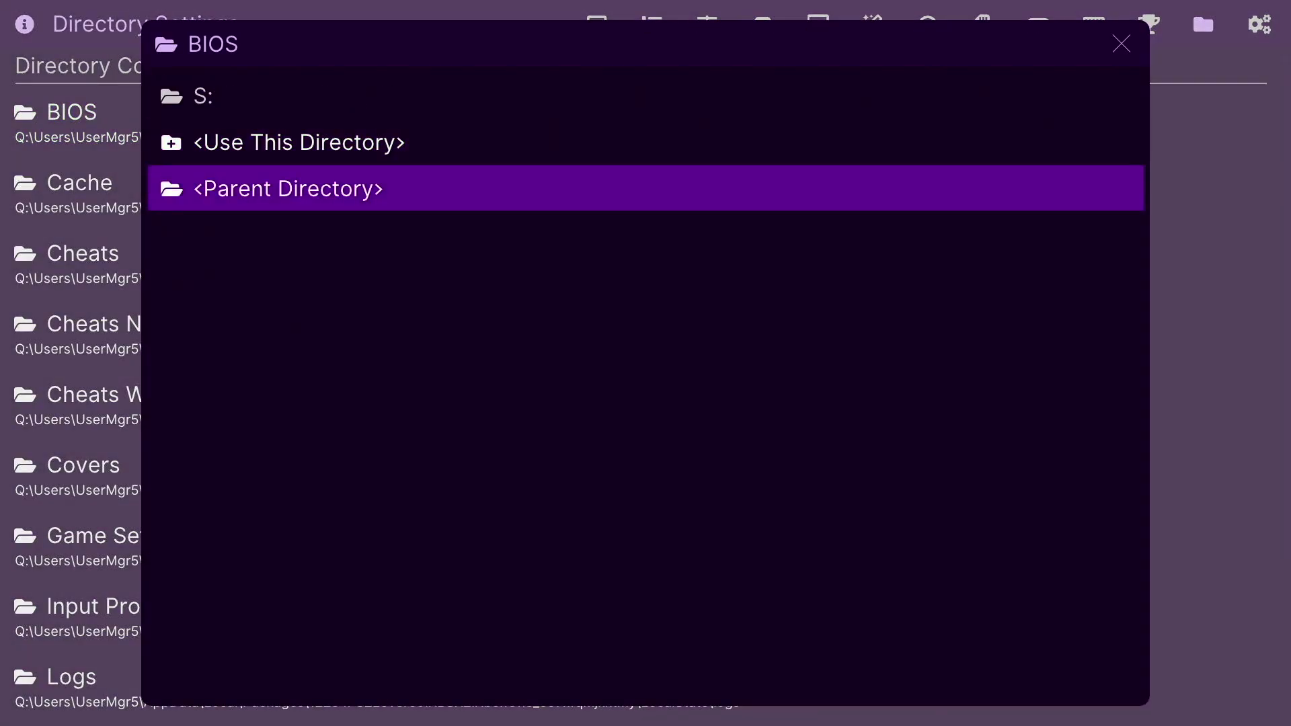
key(Return)
key(Up)
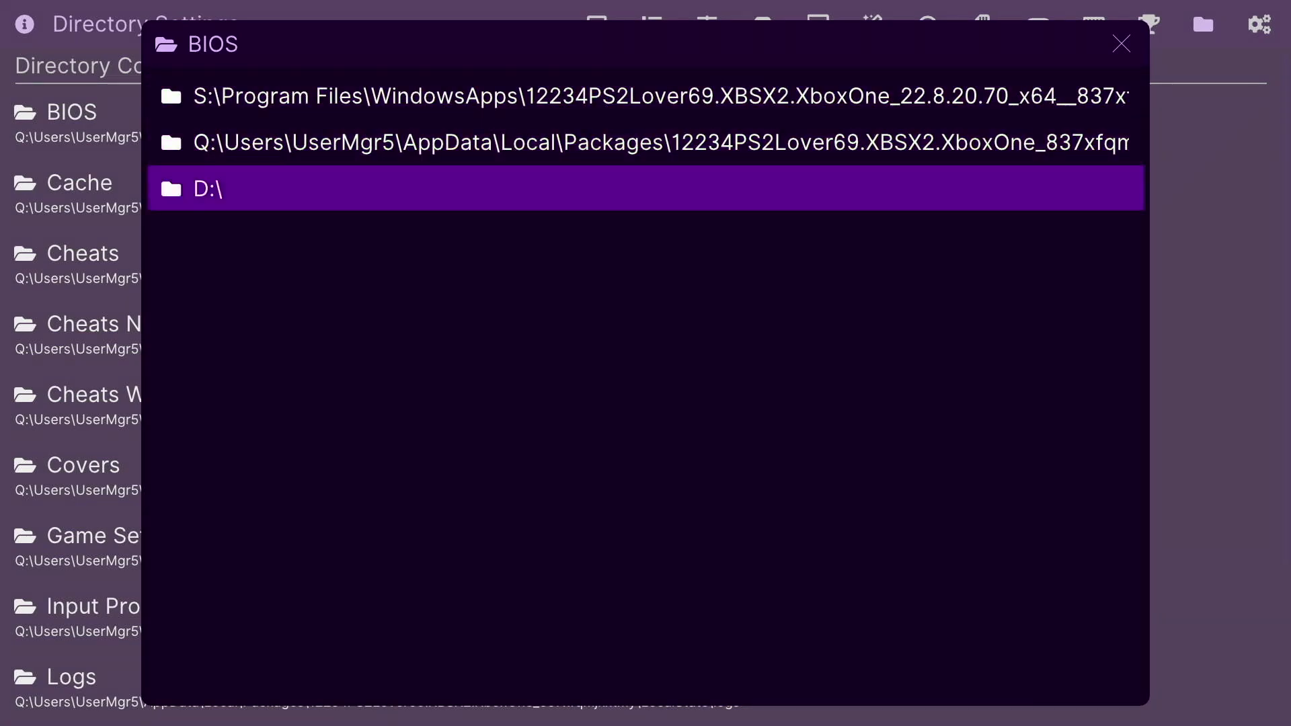
key(Return)
key(Down)
key(Down)
key(Return)
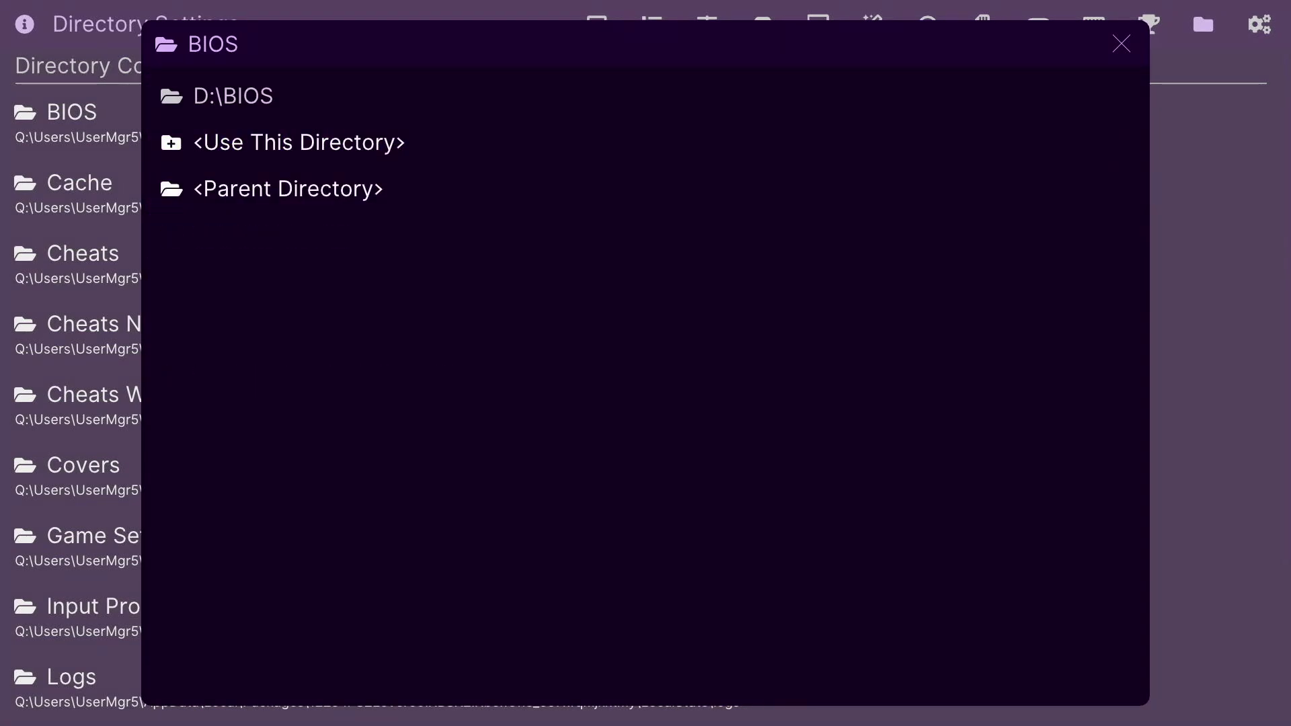
key(Return)
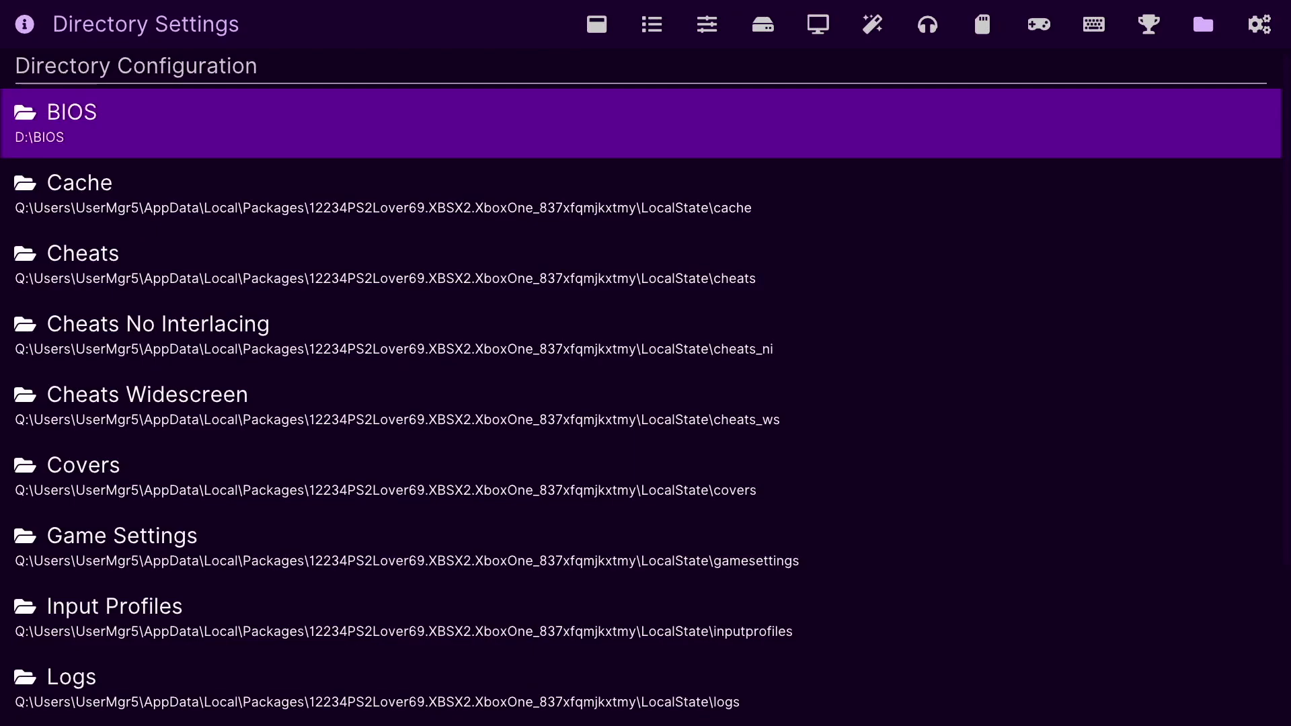
key(Escape)
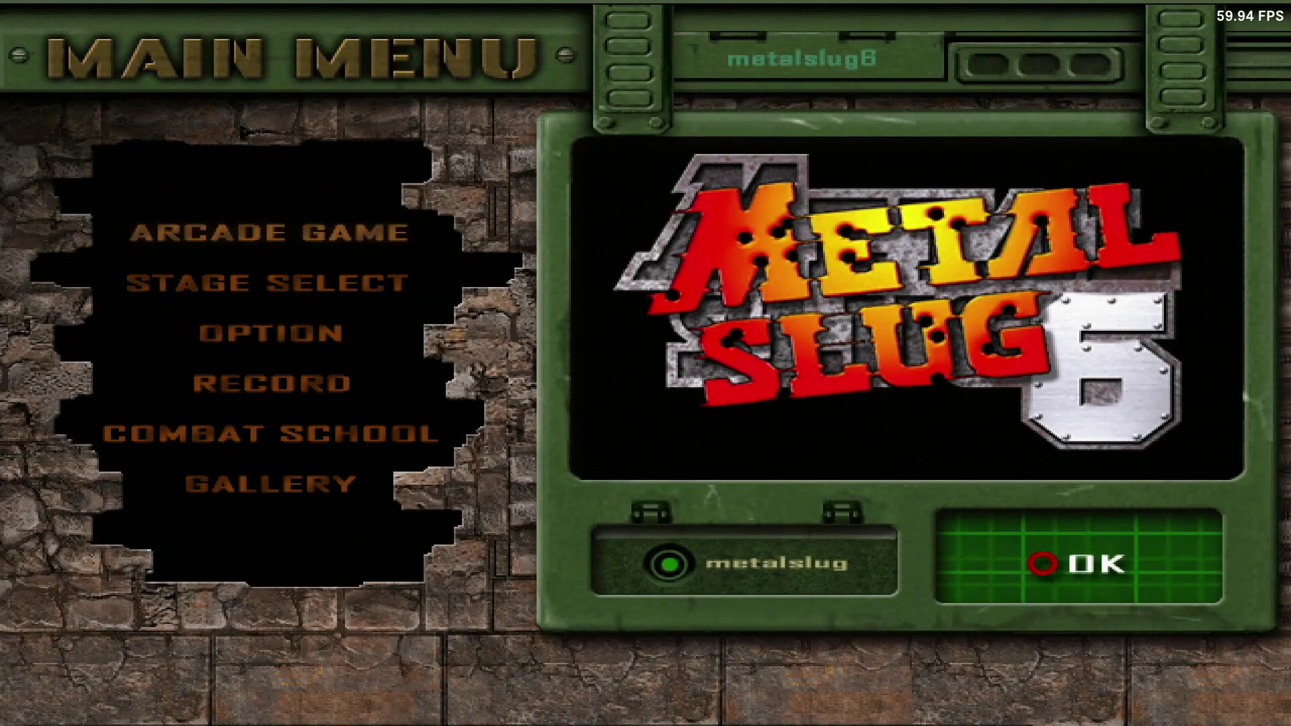
key(Return)
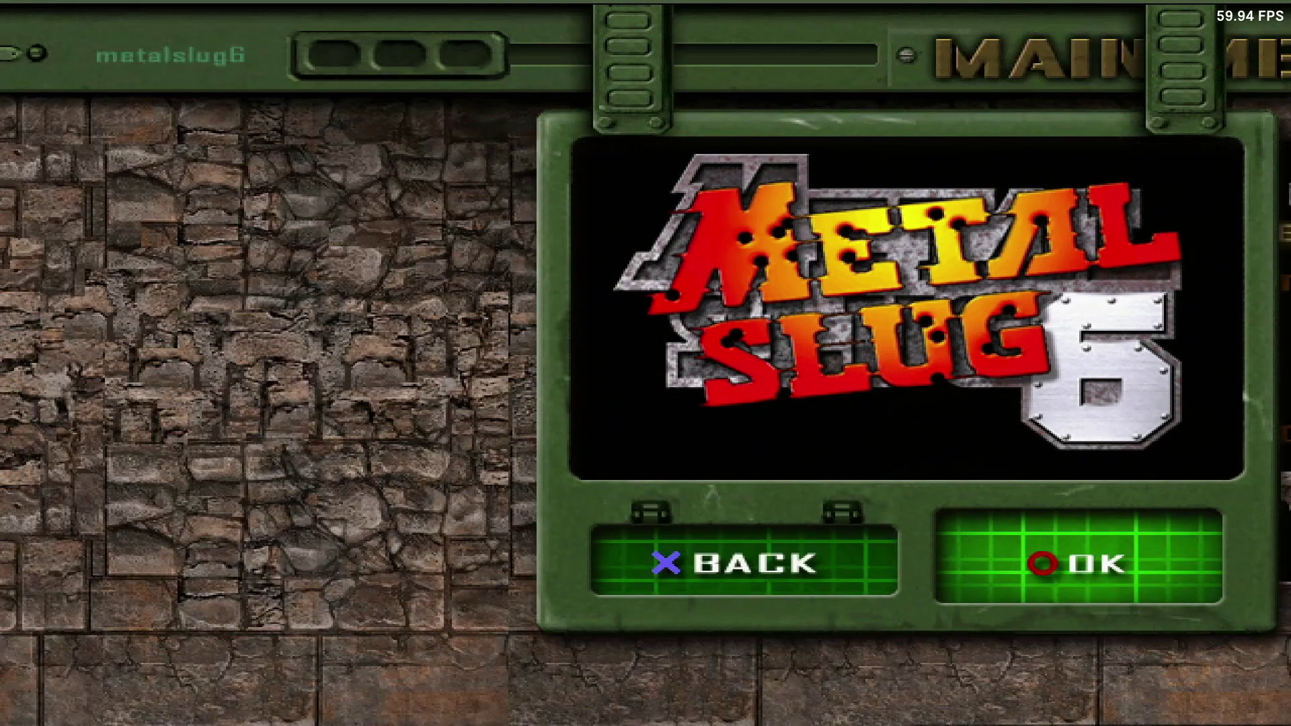